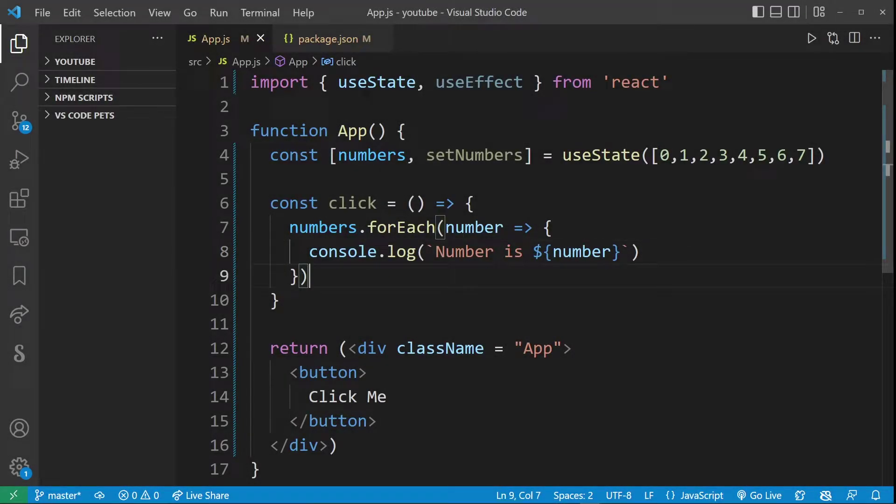
Highlight part of the App.js component and the click function block, then clear the selection.
{"action": "left_click_drag", "start_coordinate": [338, 82], "coordinate": [483, 349]}
{"action": "left_click", "coordinate": [252, 323]}
{"action": "left_click_drag", "start_coordinate": [270, 204], "coordinate": [280, 300]}
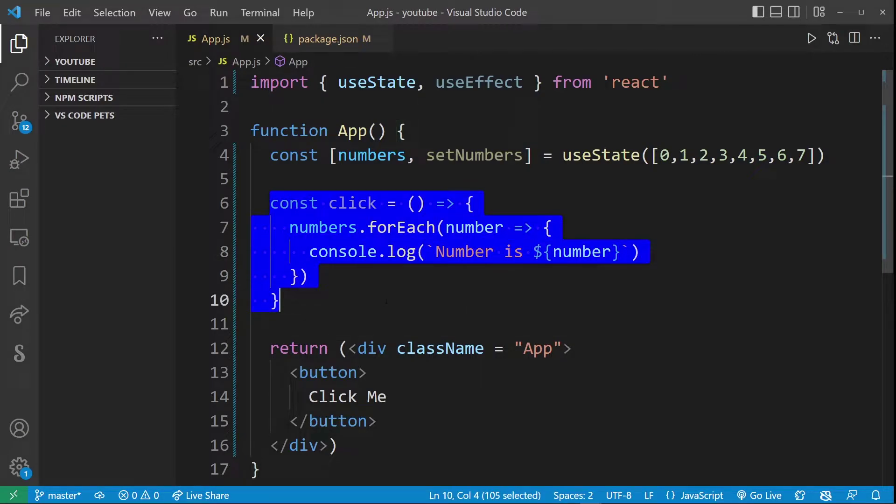
{"action": "left_click", "coordinate": [280, 300]}
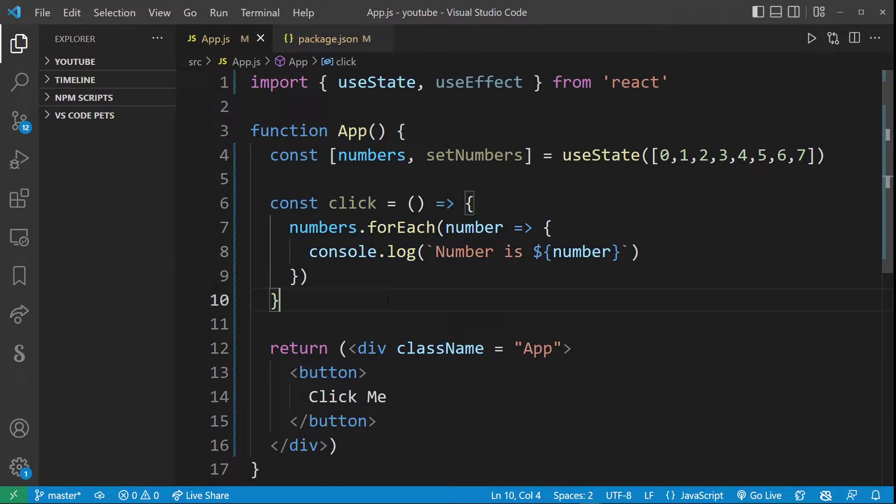
{"action": "double_click", "coordinate": [589, 252]}
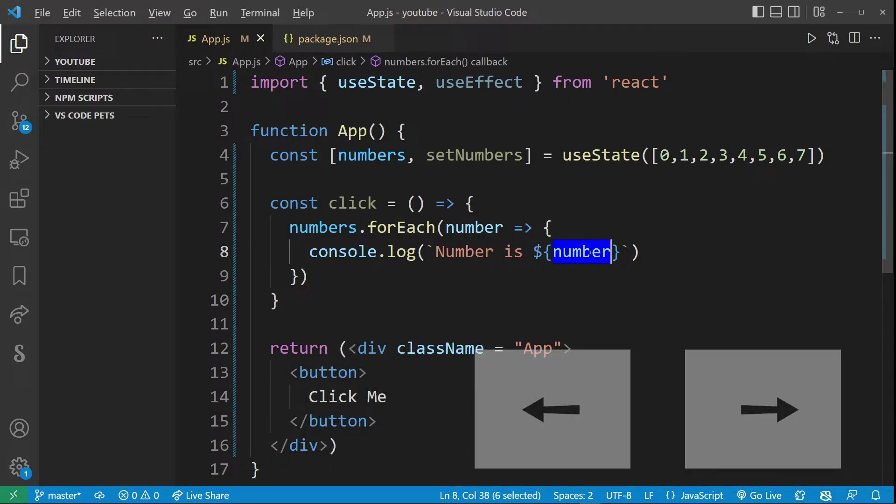
{"action": "key", "text": "shift+alt+Right"}
{"action": "key", "text": "shift+alt+Right"}
{"action": "key", "text": "shift+alt+Right"}
{"action": "key", "text": "shift+alt+Left"}
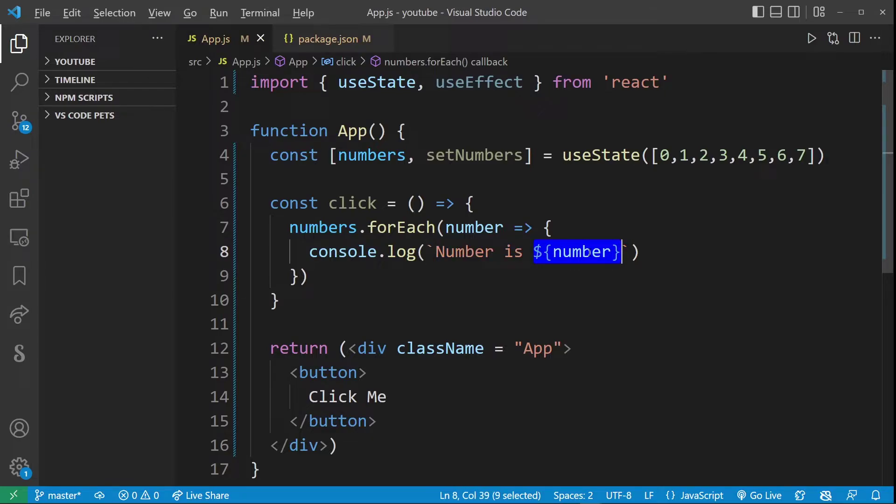
{"action": "key", "text": "shift+alt+Right"}
{"action": "key", "text": "shift+alt+Right"}
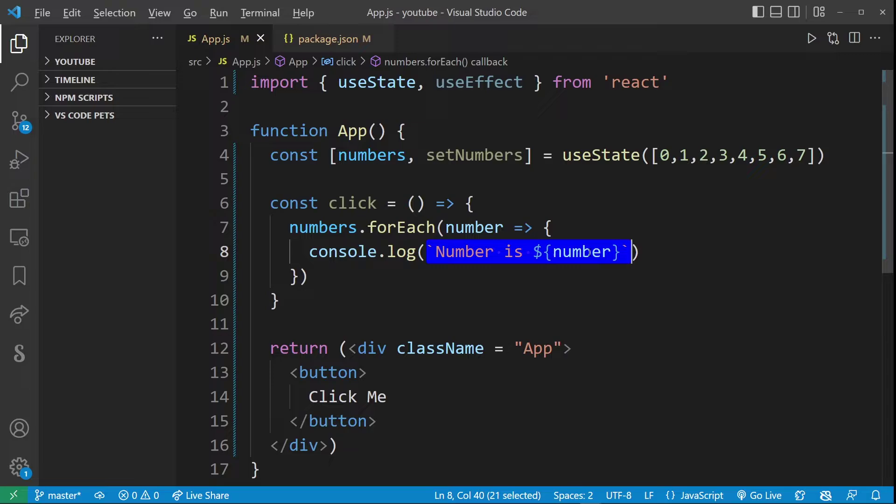
{"action": "key", "text": "shift+alt+Right"}
{"action": "key", "text": "shift+alt+Right"}
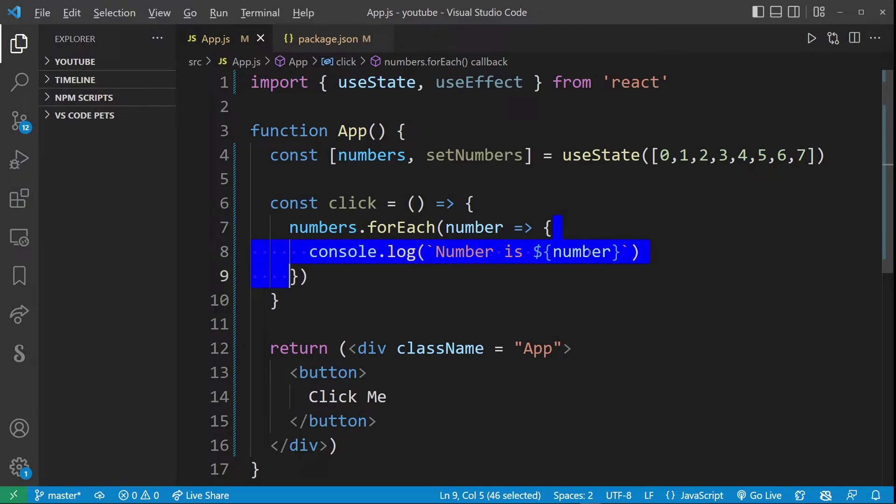
{"action": "key", "text": "shift+alt+Right"}
{"action": "key", "text": "shift+alt+Left"}
{"action": "key", "text": "shift+alt+Right"}
{"action": "key", "text": "shift+alt+Right"}
{"action": "key", "text": "shift+alt+Right"}
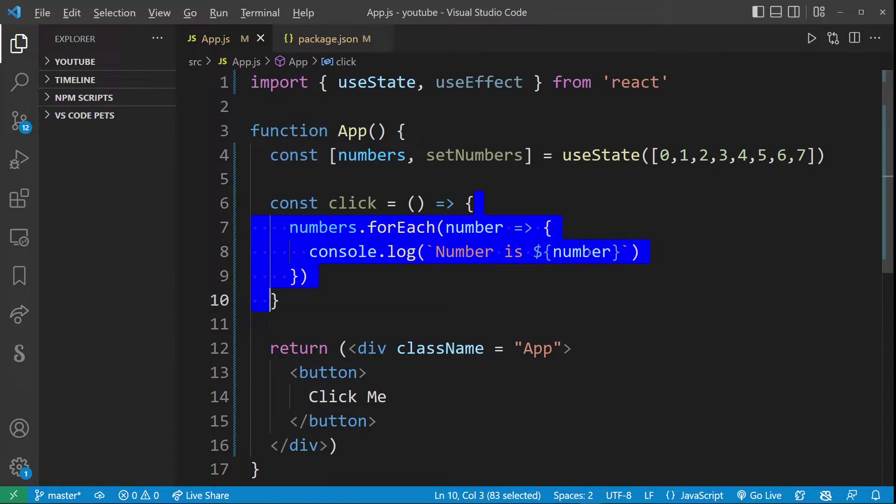
{"action": "key", "text": "shift+alt+Right"}
{"action": "key", "text": "shift+alt+Left"}
{"action": "key", "text": "shift+alt+Right"}
{"action": "key", "text": "shift+alt+Right"}
{"action": "key", "text": "shift+alt+Right"}
{"action": "key", "text": "shift+alt+Right"}
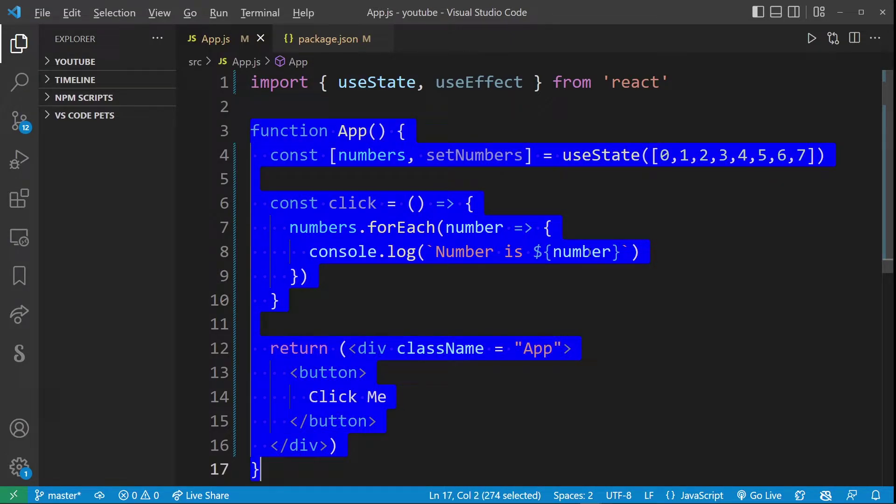
{"action": "key", "text": "shift+alt+Right"}
{"action": "key", "text": "shift+alt+Left"}
{"action": "key", "text": "shift+alt+Left"}
{"action": "key", "text": "shift+alt+Left"}
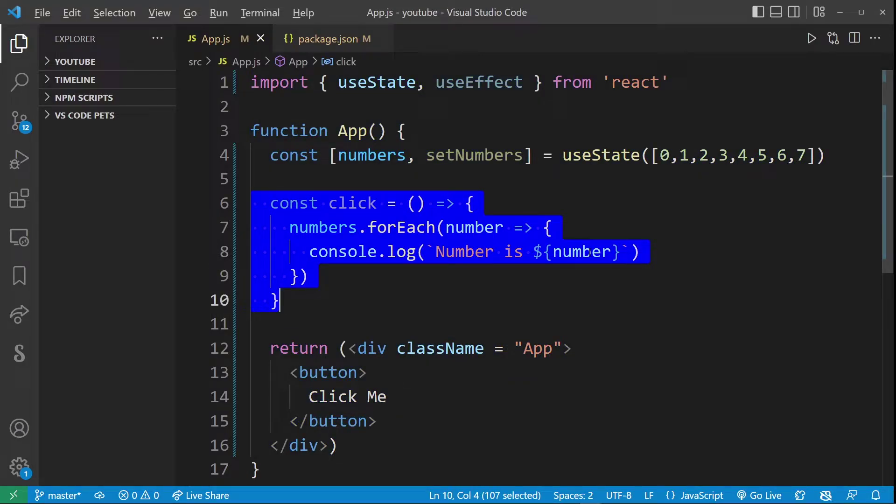
{"action": "key", "text": "shift+alt+Right"}
{"action": "key", "text": "BackSpace"}
{"action": "key", "text": "Return"}
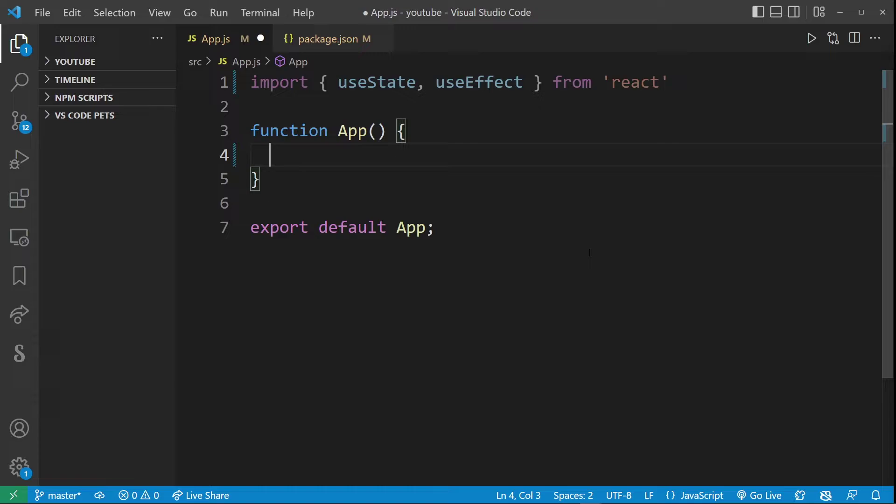
{"action": "type", "text": "авпвапвапвап"}
{"action": "key", "text": "shift+alt+Right"}
{"action": "key", "text": "BackSpace"}
{"action": "key", "text": "ctrl+z"}
{"action": "key", "text": "ctrl+z"}
{"action": "key", "text": "ctrl+z"}
{"action": "key", "text": "ctrl+z"}
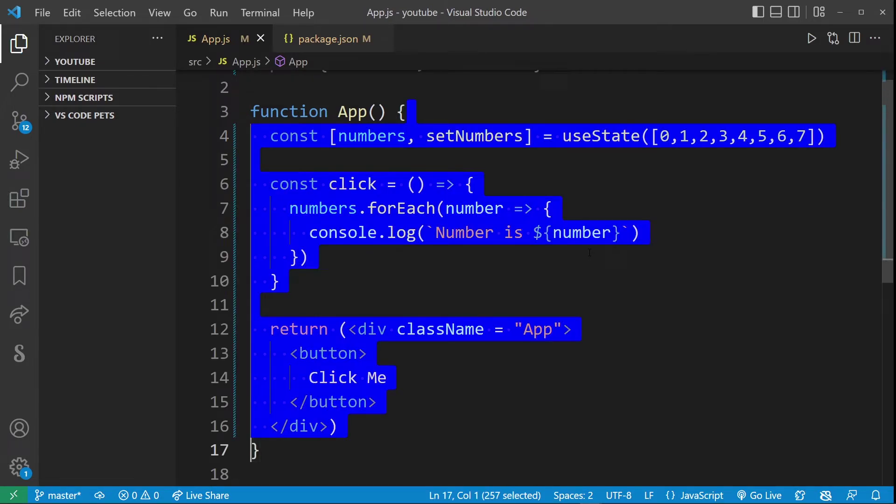
{"action": "scroll", "coordinate": [590, 255], "scroll_direction": "up", "scroll_amount": 1}
Select 'number' on line 8, expand to enclosing scopes, then shrink back through the template text to 'number'.
{"action": "left_click", "coordinate": [610, 252]}
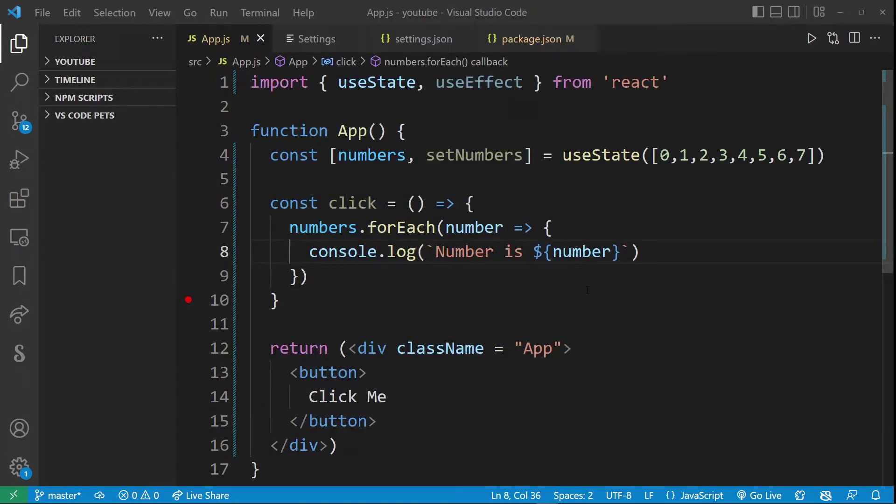
{"action": "double_click", "coordinate": [581, 252]}
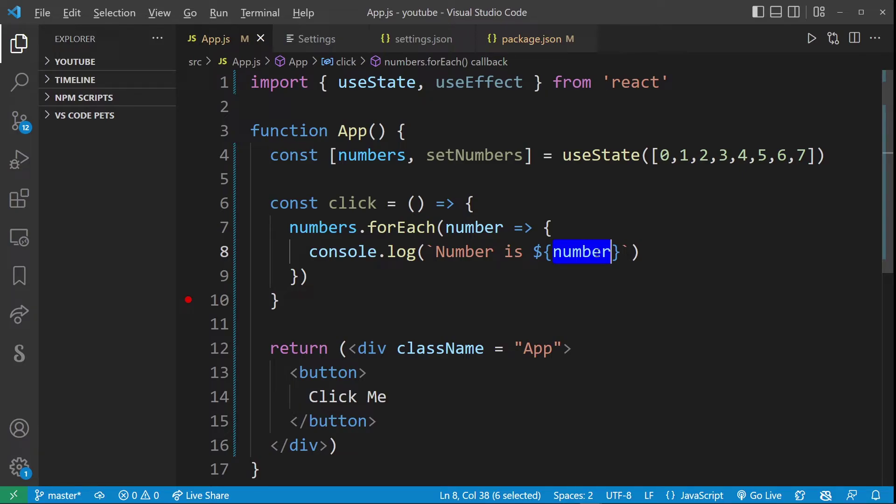
{"action": "key", "text": "shift+alt+Right"}
{"action": "key", "text": "shift+alt+Right"}
{"action": "key", "text": "shift+alt+Right"}
{"action": "key", "text": "shift+alt+Right"}
{"action": "key", "text": "shift+alt+Left"}
{"action": "key", "text": "shift+alt+Left"}
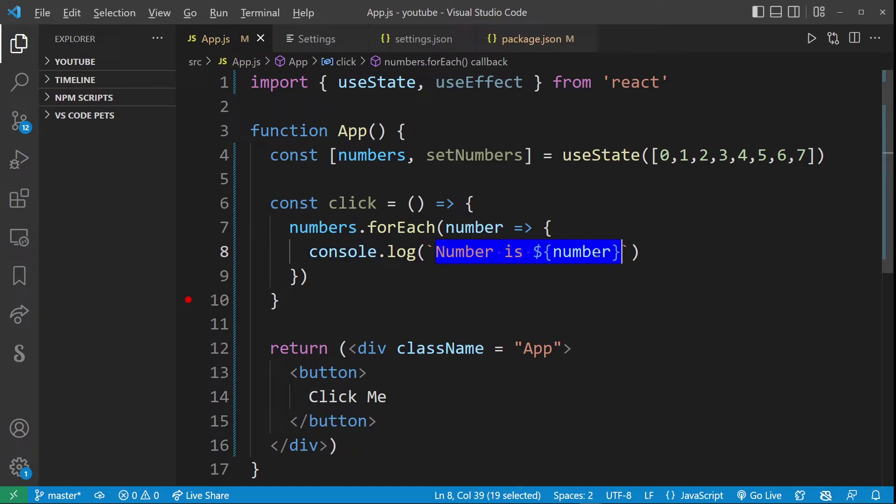
{"action": "key", "text": "shift+alt+Left"}
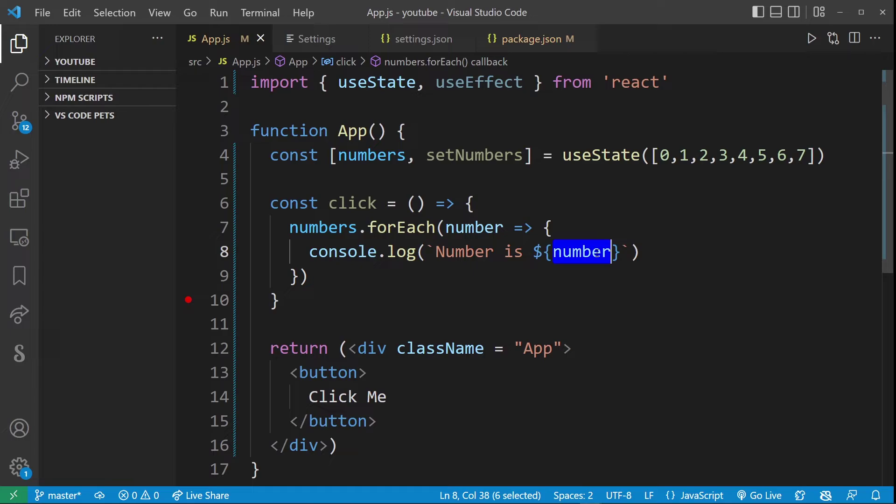
From one selected letter of 'number', expand to the forEach block, shrink back, then expand to 'number'.
{"action": "left_click", "coordinate": [597, 254]}
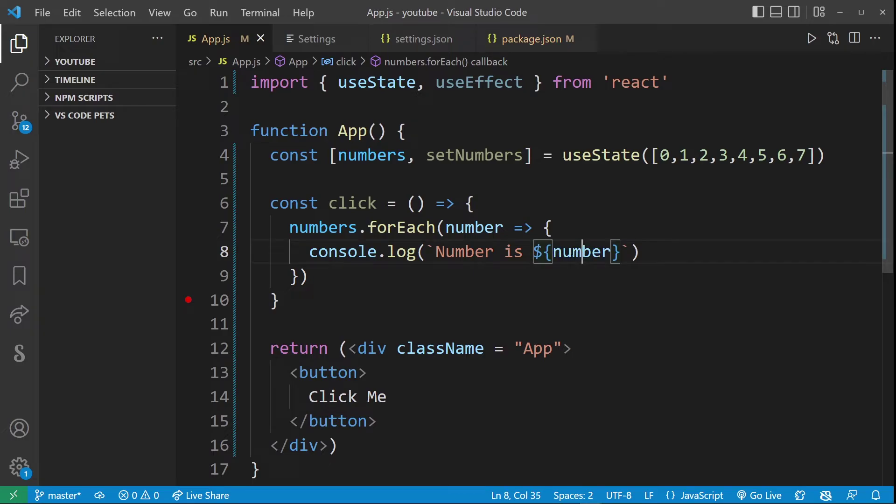
{"action": "left_click_drag", "start_coordinate": [575, 253], "coordinate": [580, 251]}
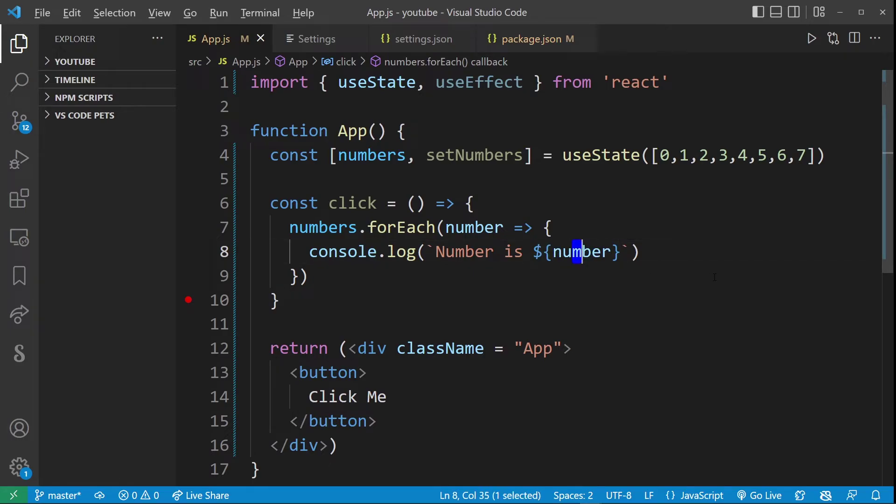
{"action": "key", "text": "shift+alt+Right"}
{"action": "key", "text": "shift+alt+Right"}
{"action": "key", "text": "shift+alt+Right"}
{"action": "key", "text": "shift+alt+Right"}
{"action": "key", "text": "shift+alt+Right"}
{"action": "key", "text": "shift+alt+Right"}
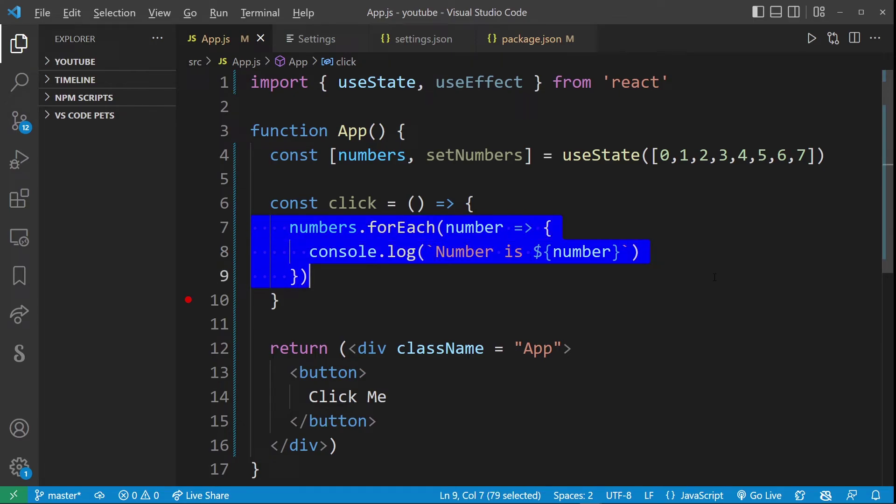
{"action": "key", "text": "shift+alt+Left"}
{"action": "key", "text": "shift+alt+Left"}
{"action": "key", "text": "shift+alt+Left"}
{"action": "key", "text": "shift+alt+Left"}
{"action": "key", "text": "shift+alt+Left"}
{"action": "key", "text": "shift+alt+Left"}
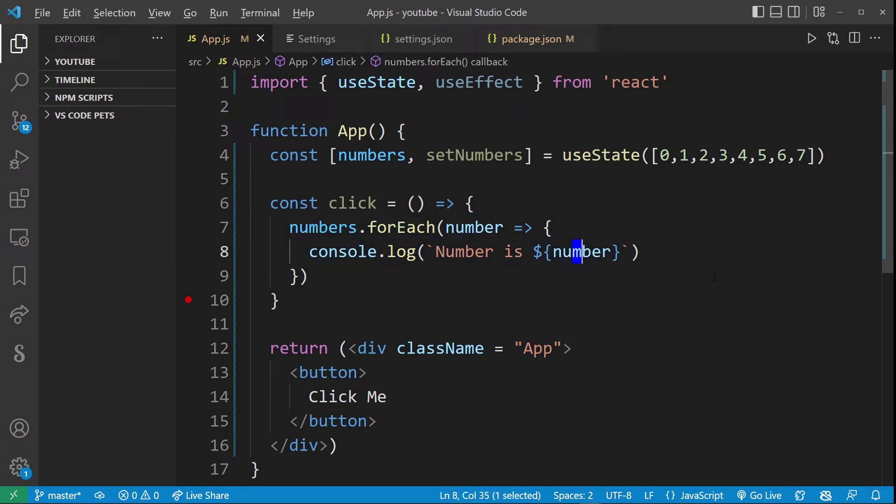
{"action": "key", "text": "shift+alt+Right"}
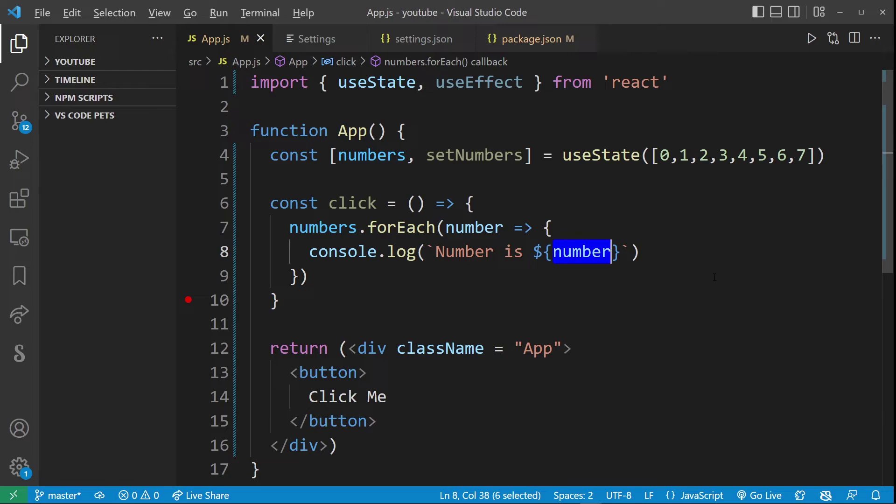